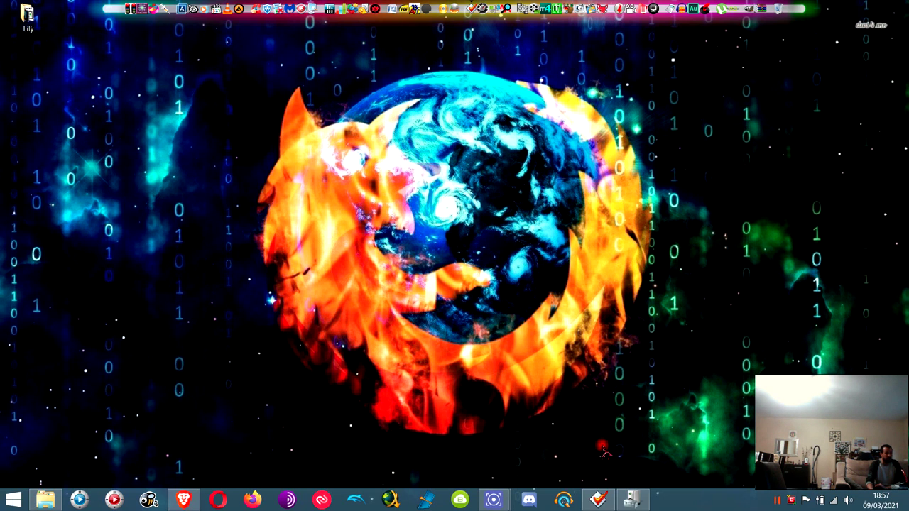
# Switch to Mp3tag
pyautogui.click(599, 499)
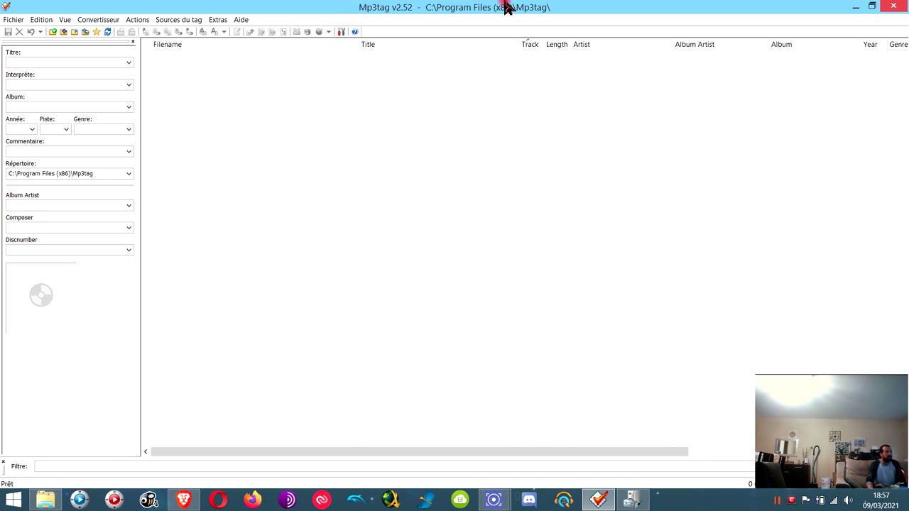
pyautogui.click(857, 7)
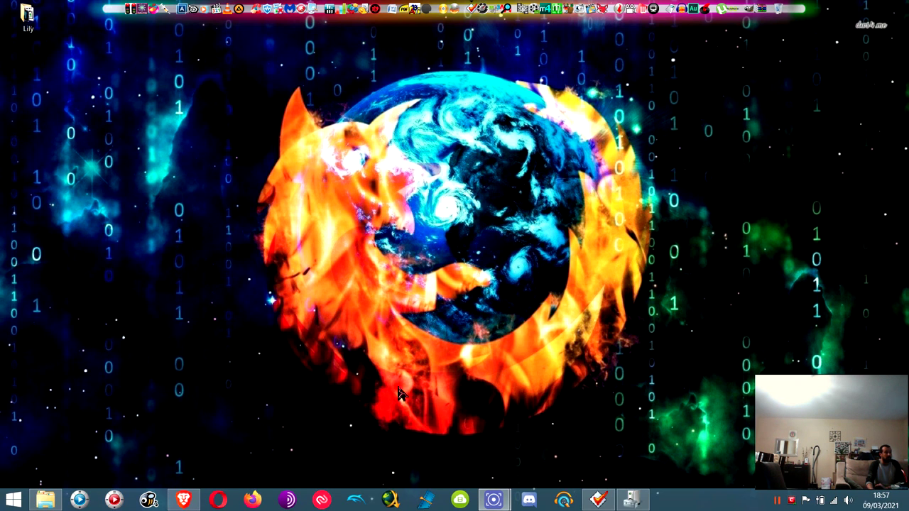
pyautogui.click(600, 498)
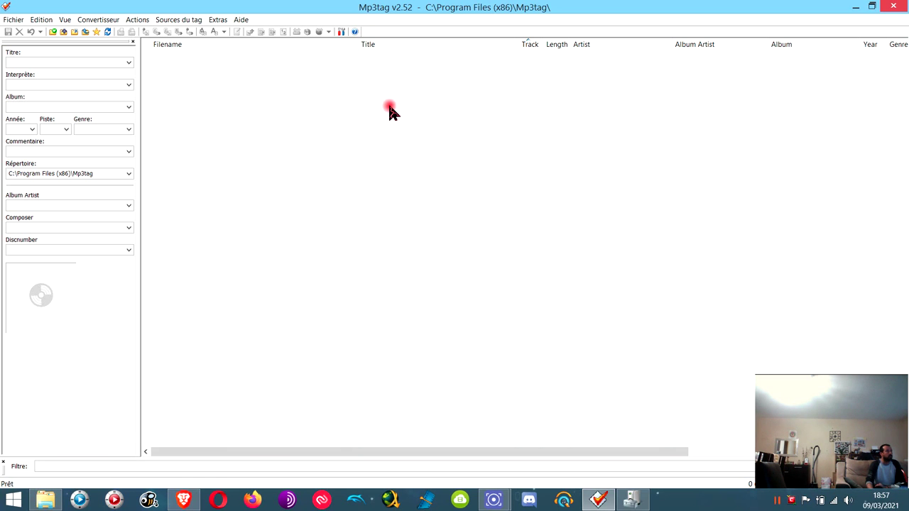
# Load the Angle Mort folder from Téléchargements > À Taguer, including subfolders, and narrow the Filename column
pyautogui.click(64, 32)
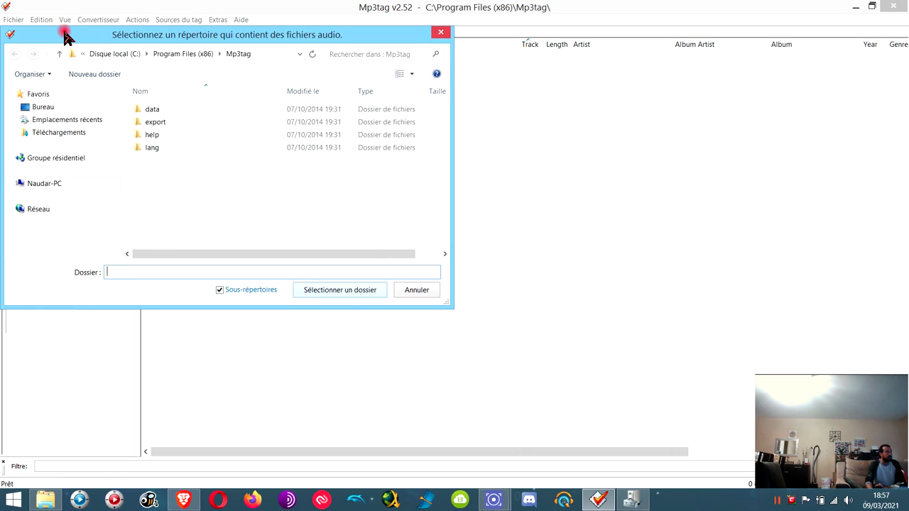
pyautogui.click(44, 183)
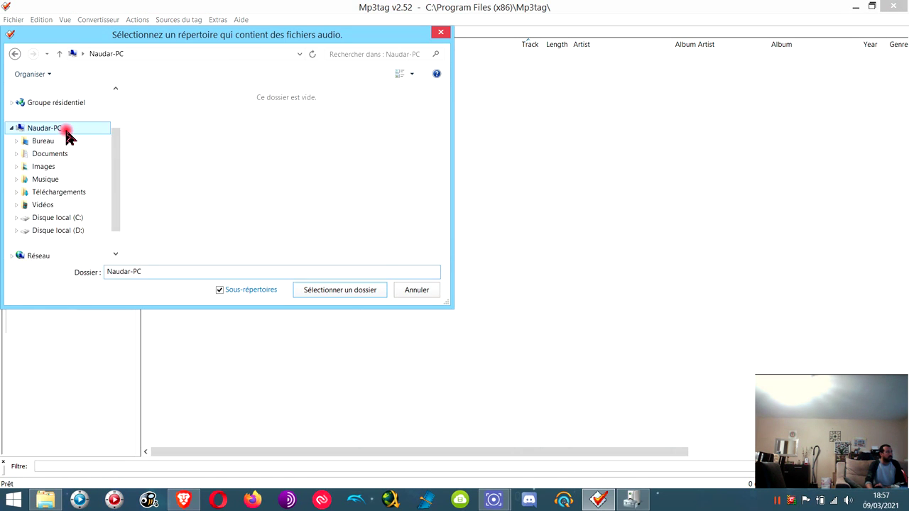
pyautogui.moveTo(112, 142); pyautogui.dragTo(117, 100)
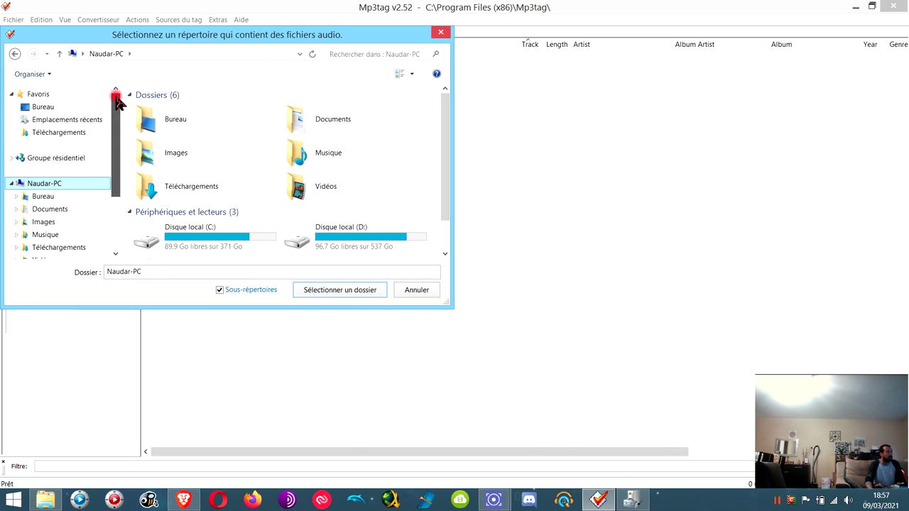
pyautogui.click(55, 133)
pyautogui.click(162, 110)
pyautogui.doubleClick(164, 111)
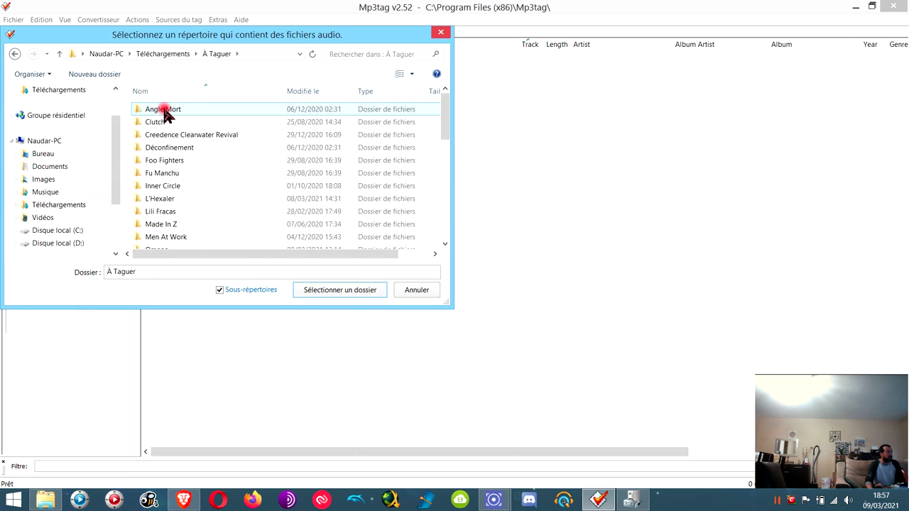
pyautogui.click(163, 112)
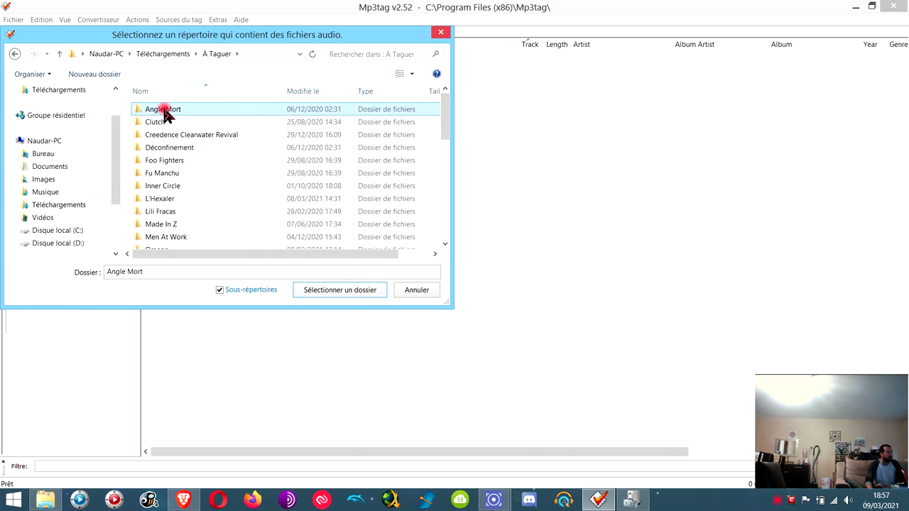
pyautogui.click(330, 289)
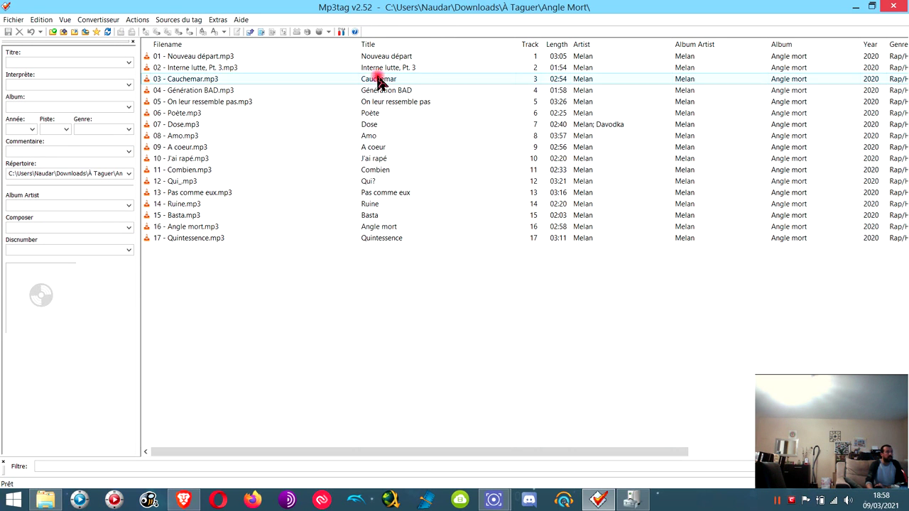
pyautogui.moveTo(359, 45); pyautogui.dragTo(334, 69)
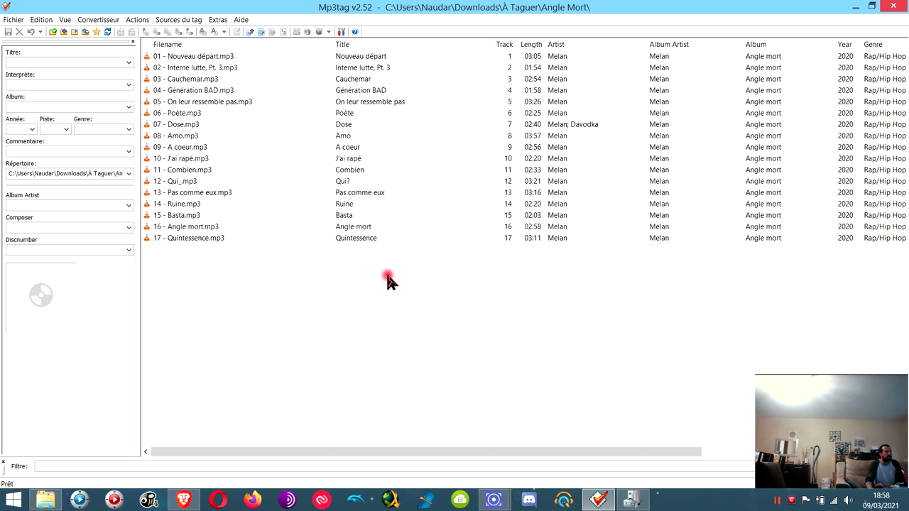
# Examine the extended tags of all tracks in the album, then clear the selection
pyautogui.moveTo(381, 263); pyautogui.dragTo(371, 50)
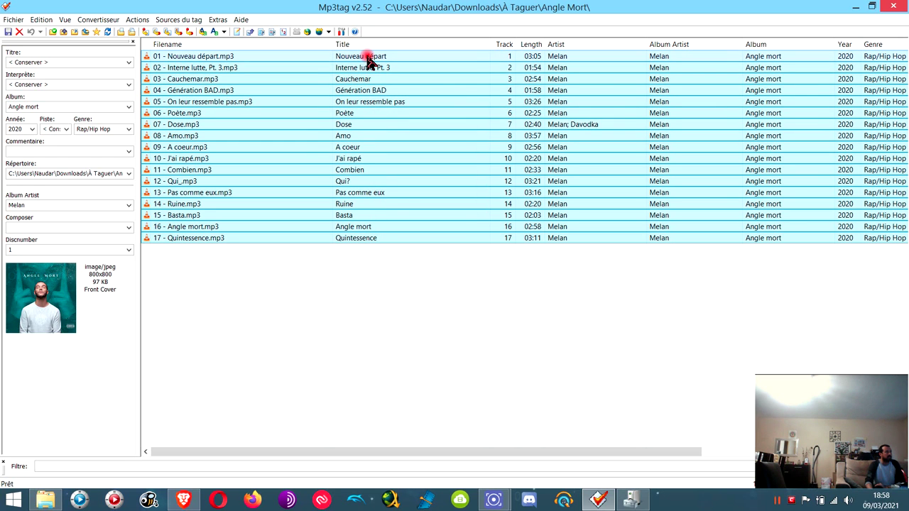
pyautogui.click(236, 32)
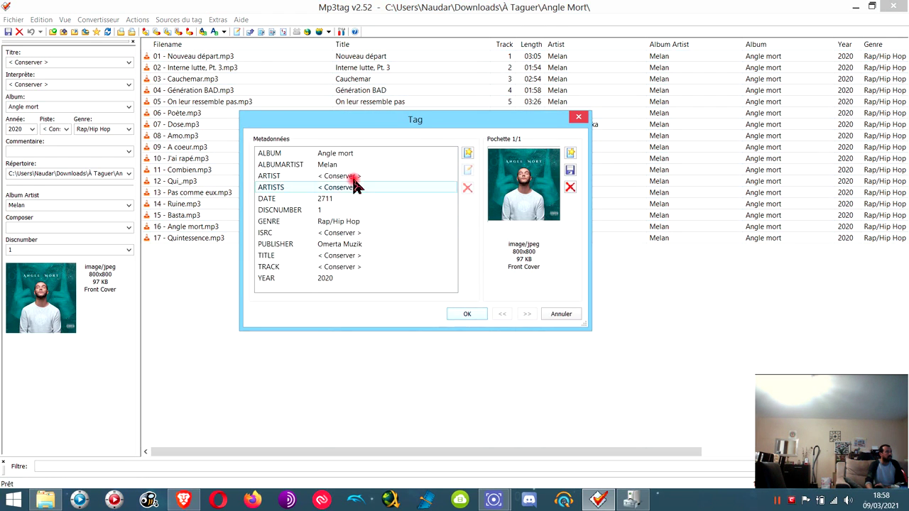
pyautogui.click(564, 314)
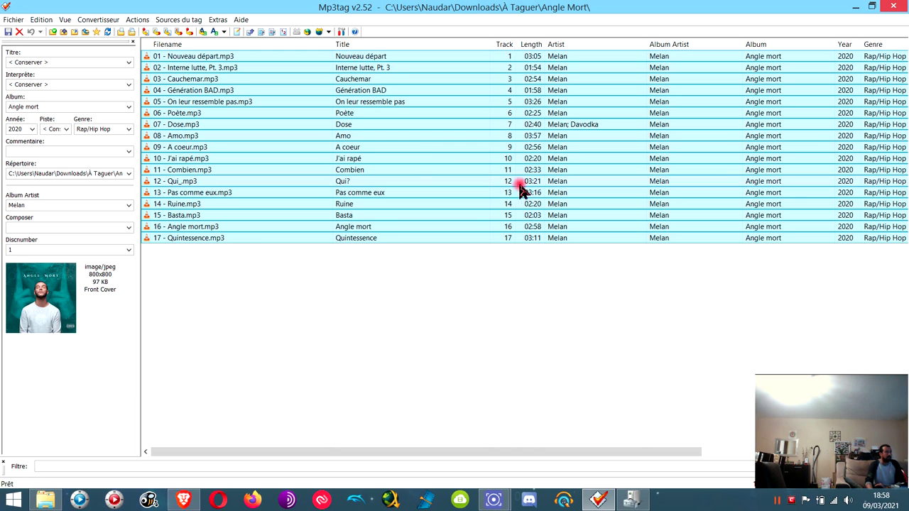
pyautogui.click(361, 275)
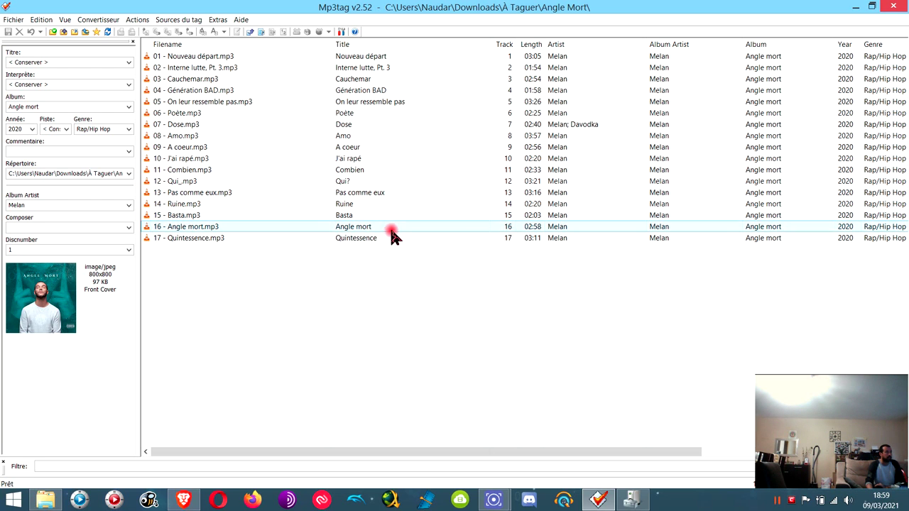
# Correct the title of track 9 to "A cœur", using the œ ligature
pyautogui.click(362, 148)
pyautogui.click(358, 147)
pyautogui.click(353, 149)
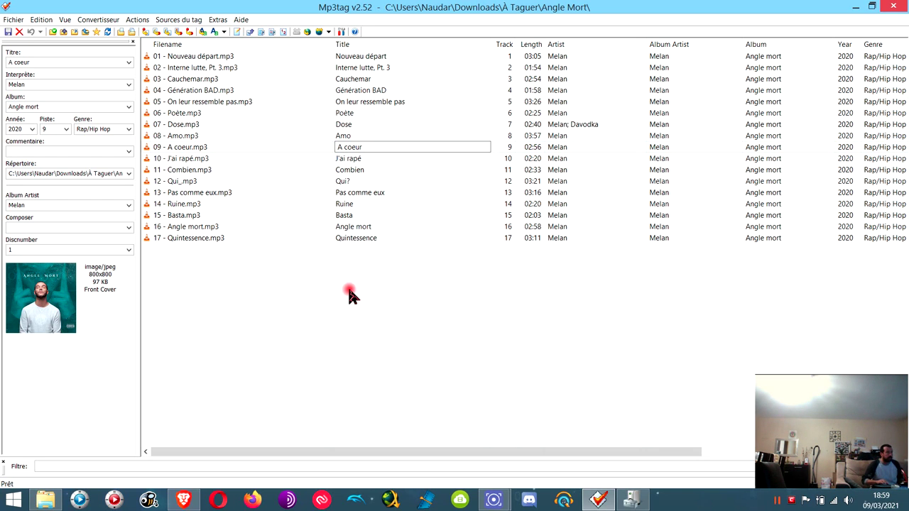
pyautogui.press('BackSpace')
pyautogui.press('BackSpace')
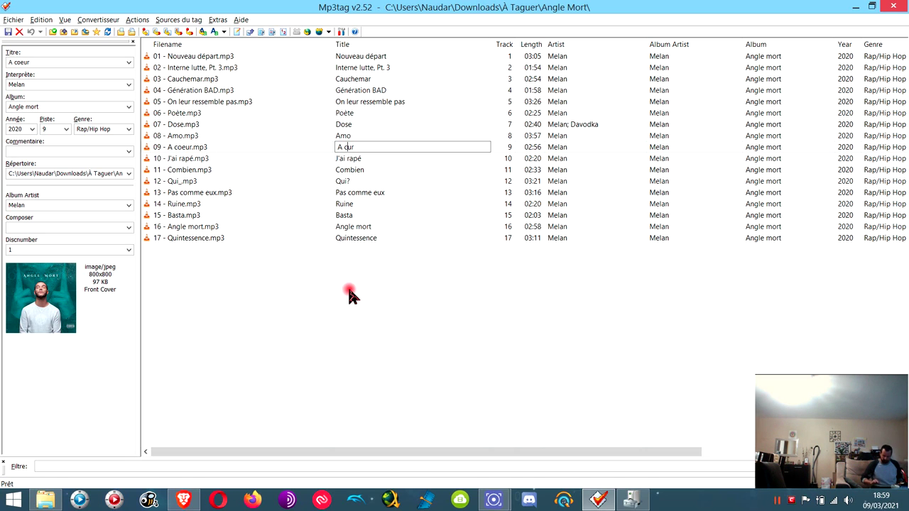
pyautogui.write('œ')
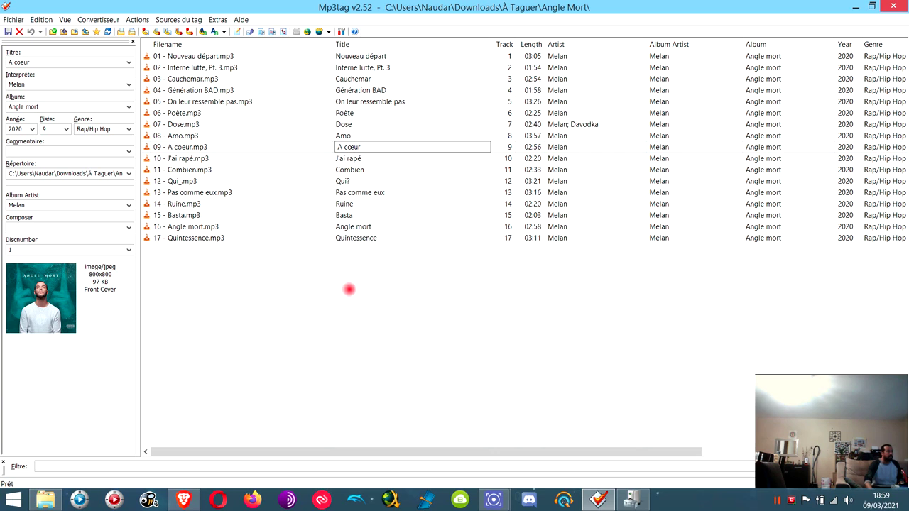
pyautogui.press('Return')
# Apply the Case Conversion action group to all tracks of the album
pyautogui.moveTo(353, 264); pyautogui.dragTo(340, 61)
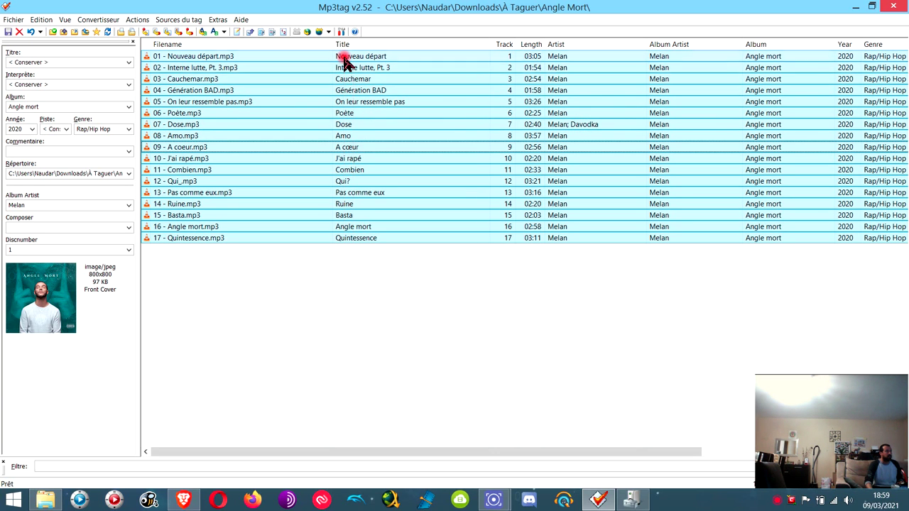
pyautogui.click(214, 33)
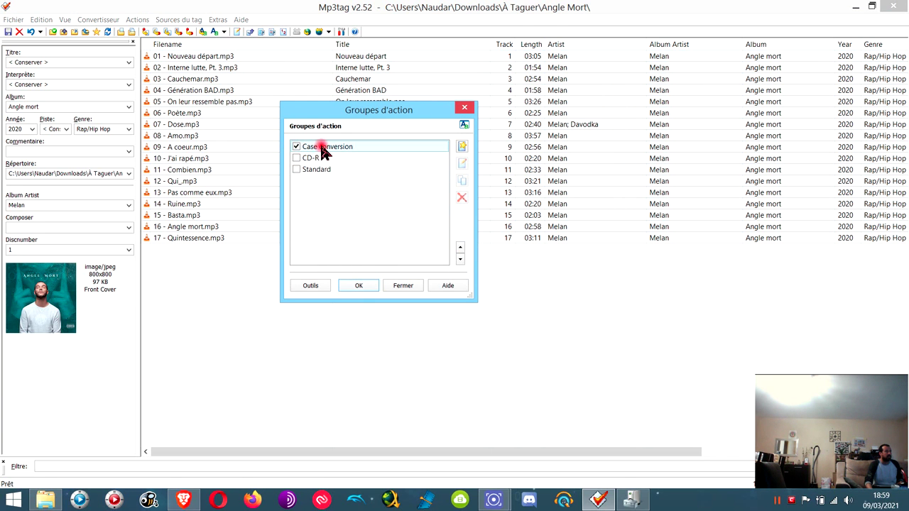
pyautogui.click(359, 284)
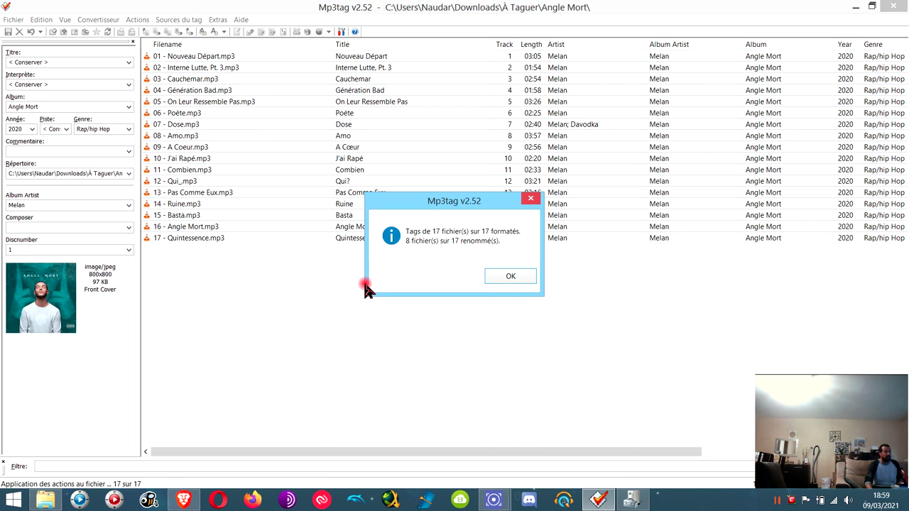
pyautogui.click(503, 278)
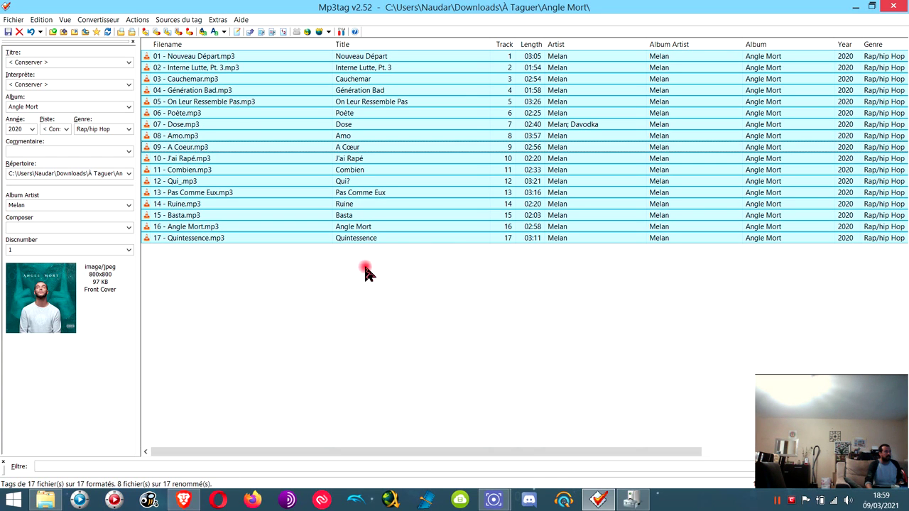
pyautogui.click(387, 287)
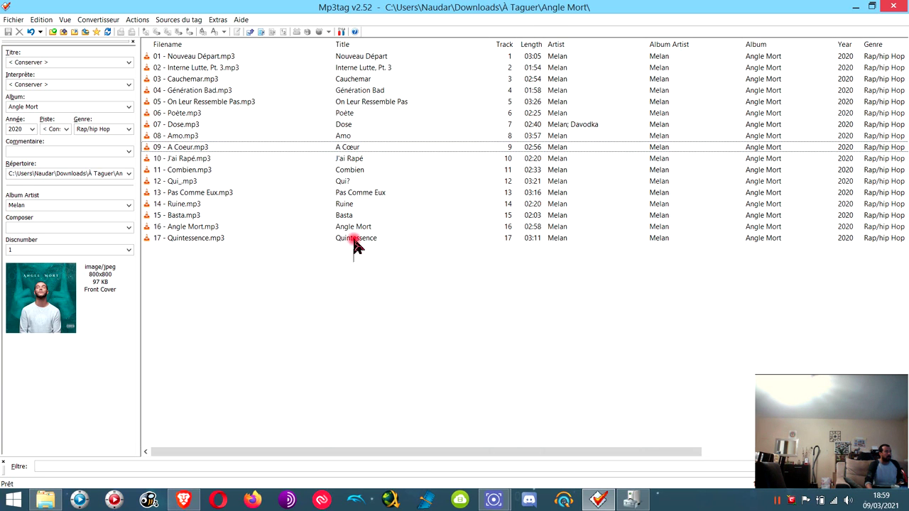
# Review the extended tags of all tracks after the case conversion
pyautogui.moveTo(349, 249); pyautogui.dragTo(355, 59)
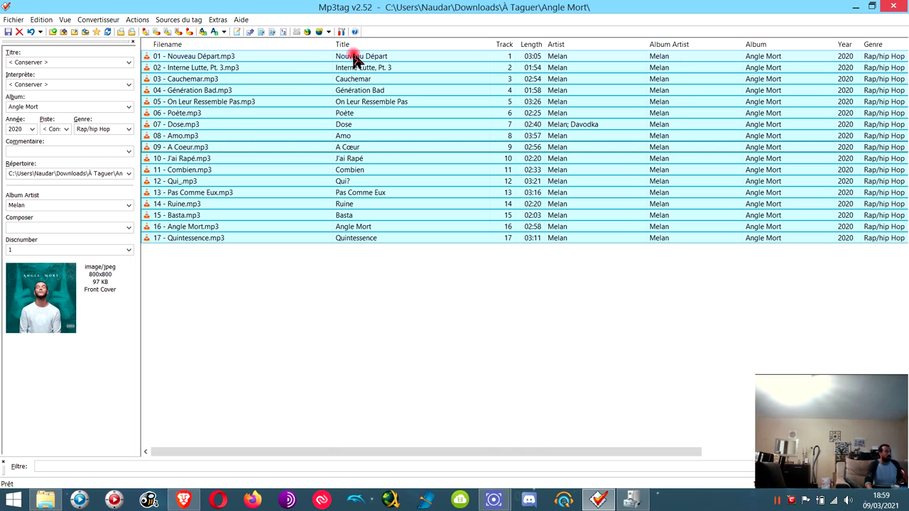
pyautogui.click(239, 32)
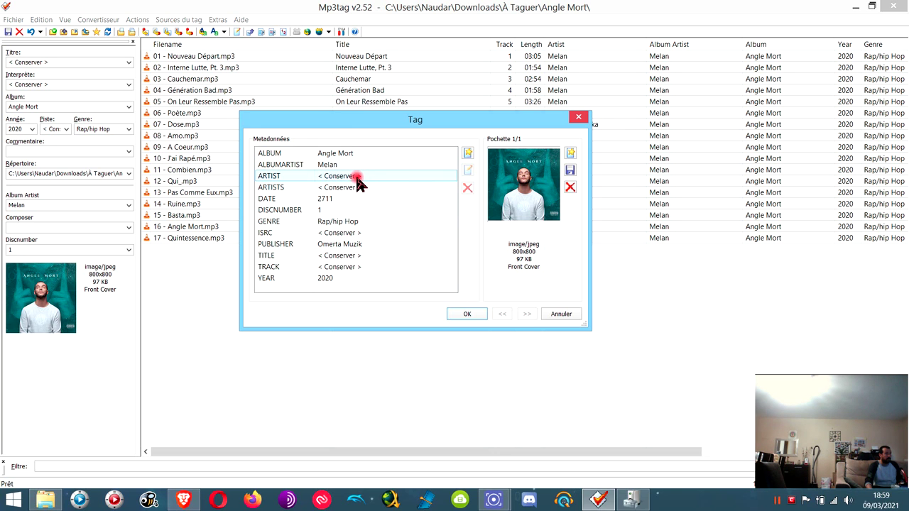
pyautogui.click(560, 315)
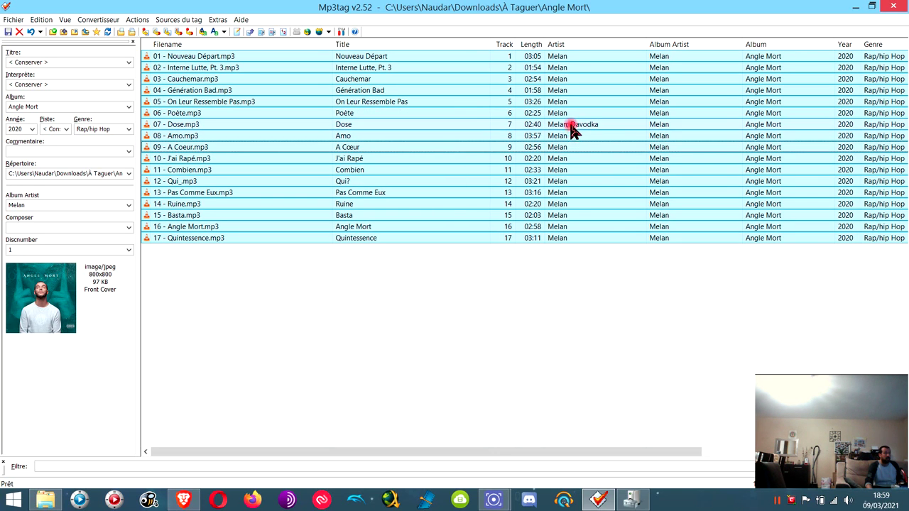
# In the extended tags of all tracks, clear DATE and DISCNUMBER and set GENRE to Rap
pyautogui.click(237, 32)
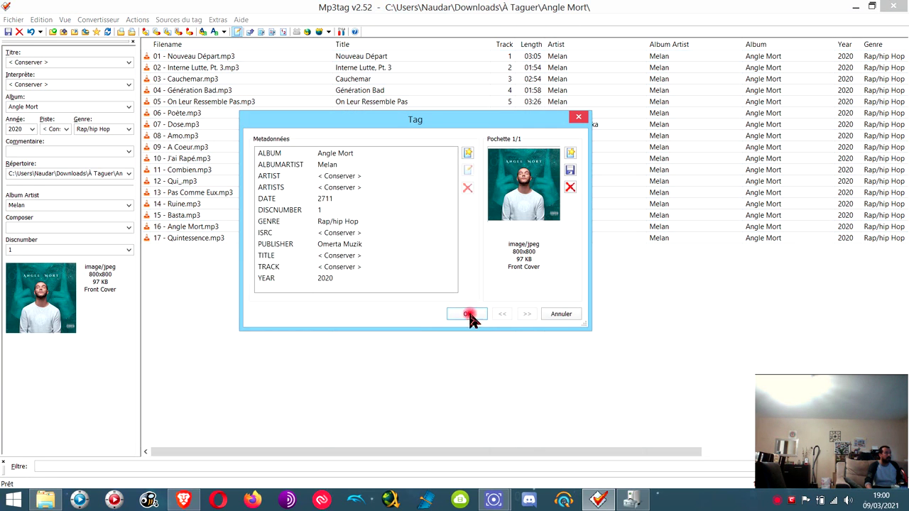
pyautogui.click(331, 198)
pyautogui.click(466, 190)
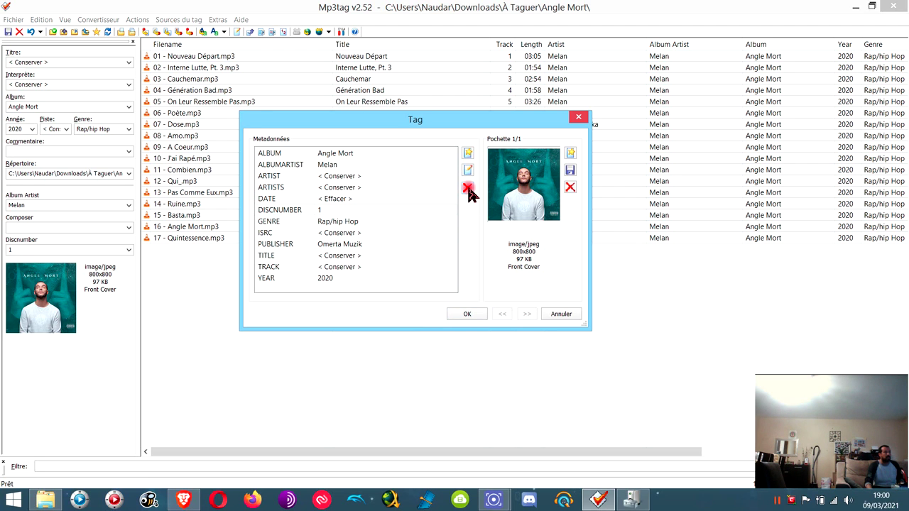
pyautogui.doubleClick(390, 221)
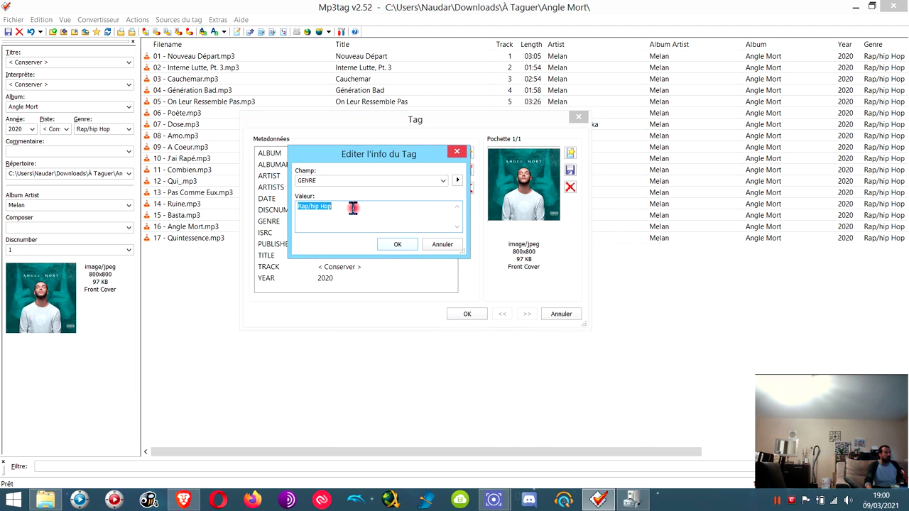
pyautogui.click(344, 206)
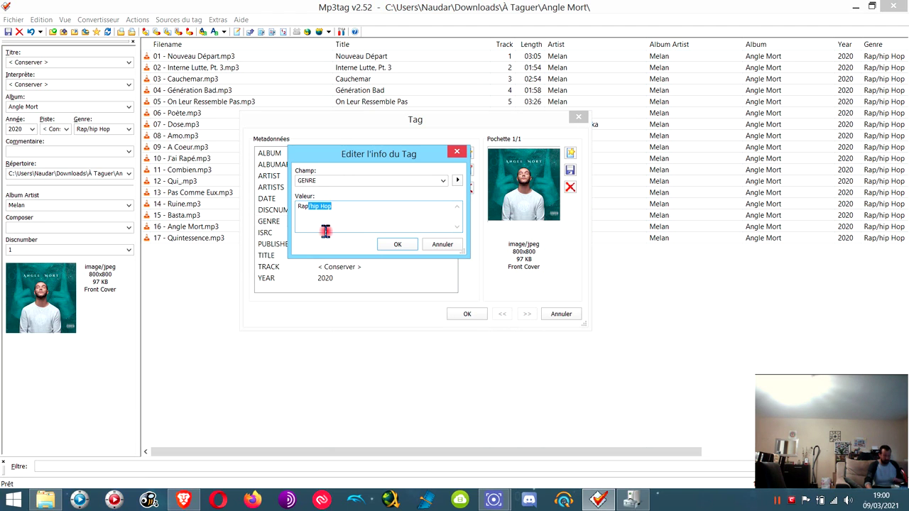
pyautogui.click(397, 245)
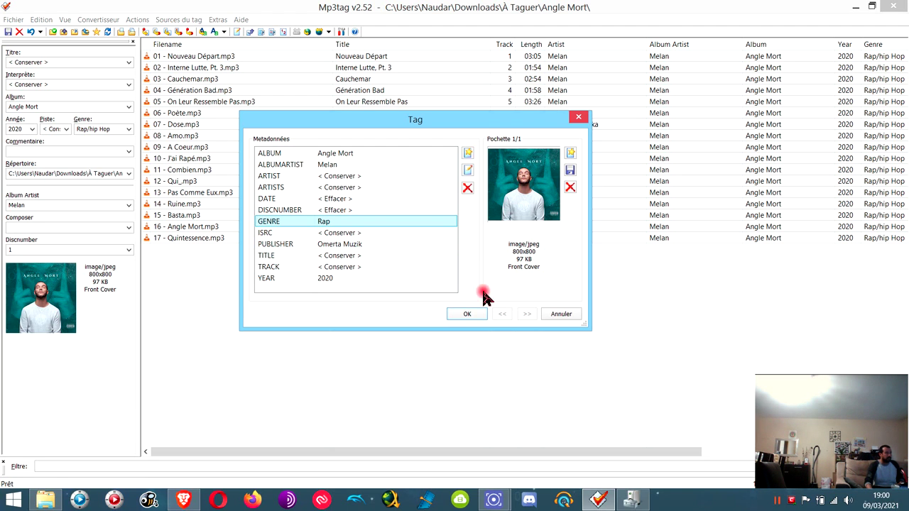
# Clear the ISRC and PUBLISHER fields and remove the cover image in the extended tags of all tracks
pyautogui.click(358, 233)
pyautogui.click(466, 187)
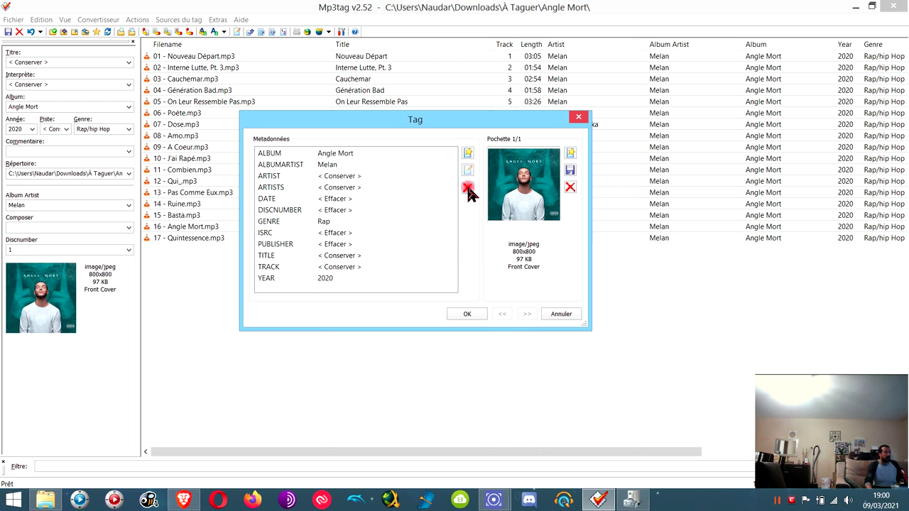
pyautogui.click(522, 253)
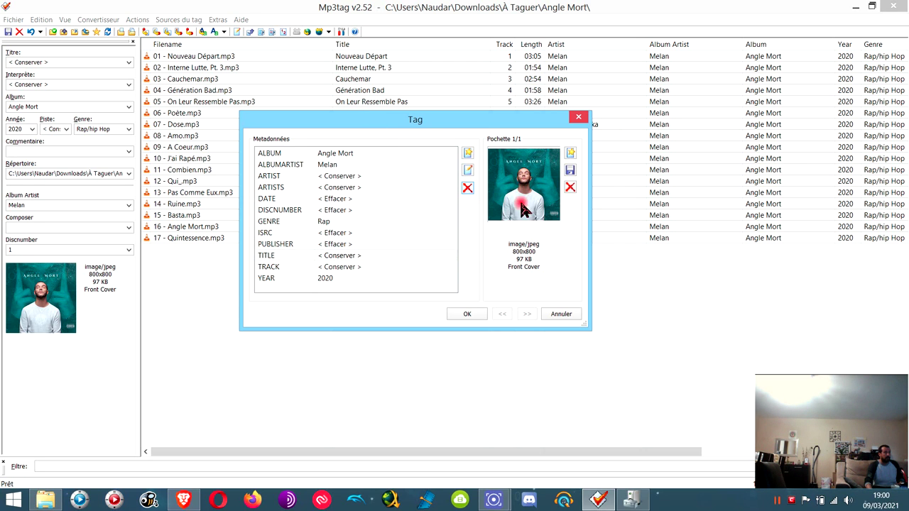
pyautogui.click(570, 189)
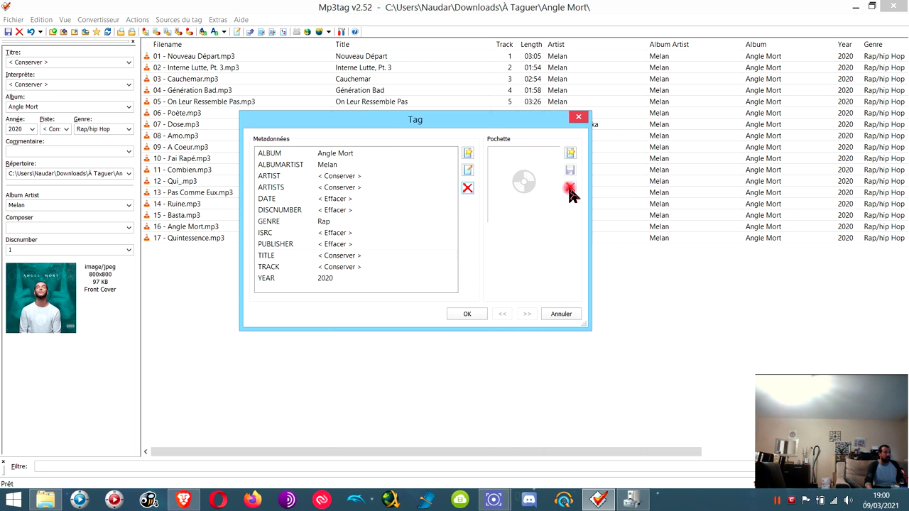
# Switch to File Explorer and open the Angle Mort folder inside À Taguer
pyautogui.click(45, 500)
pyautogui.click(221, 59)
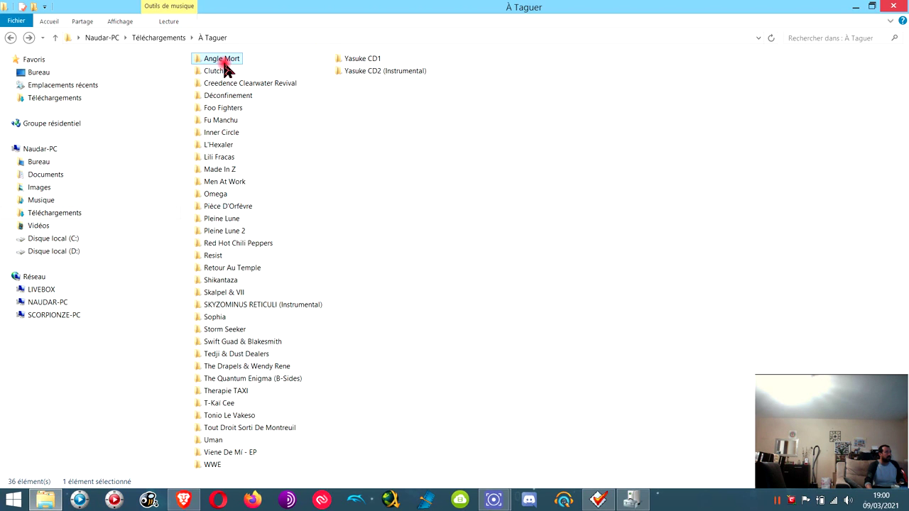
pyautogui.doubleClick(225, 62)
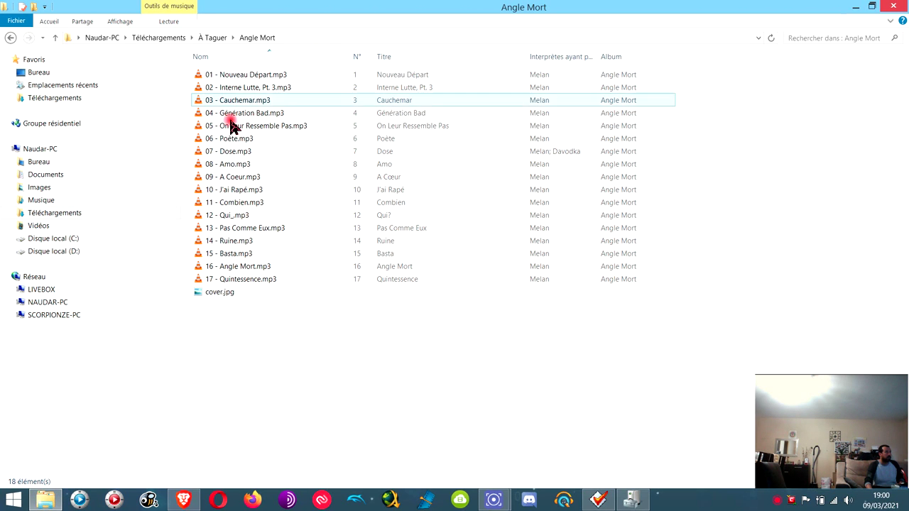
# View cover.jpg from the Angle Mort folder, close it and return to the À Taguer folder
pyautogui.doubleClick(217, 294)
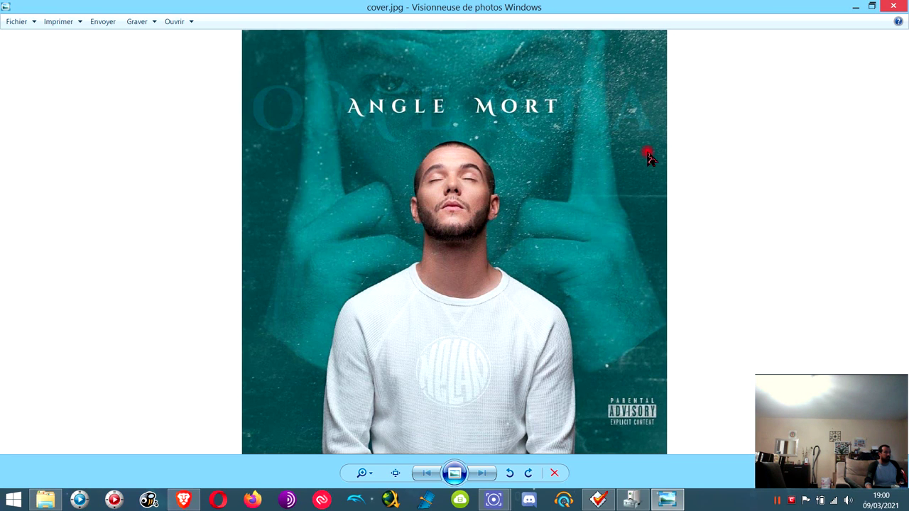
pyautogui.click(893, 6)
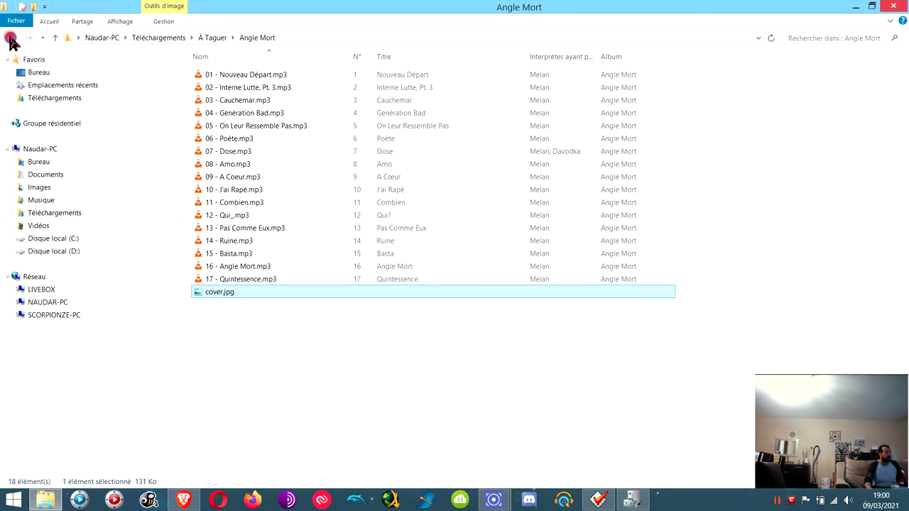
pyautogui.click(10, 38)
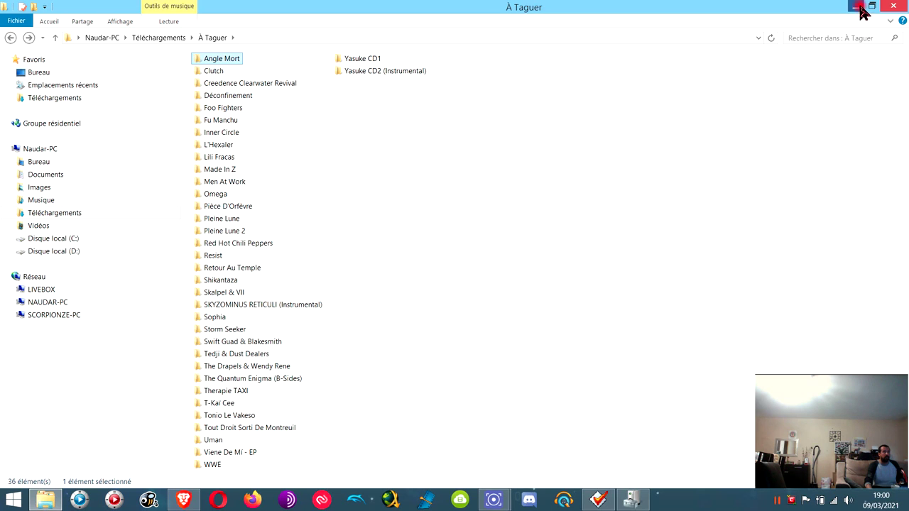
# Switch back to Mp3tag, add cover.jpg as the cover image of all tracks and save the extended tags
pyautogui.click(856, 6)
pyautogui.click(572, 161)
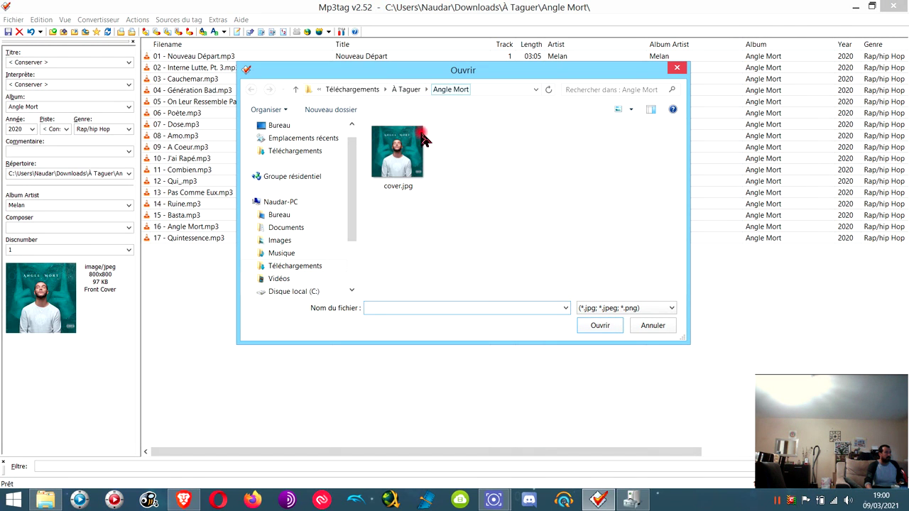
pyautogui.click(424, 142)
pyautogui.click(602, 327)
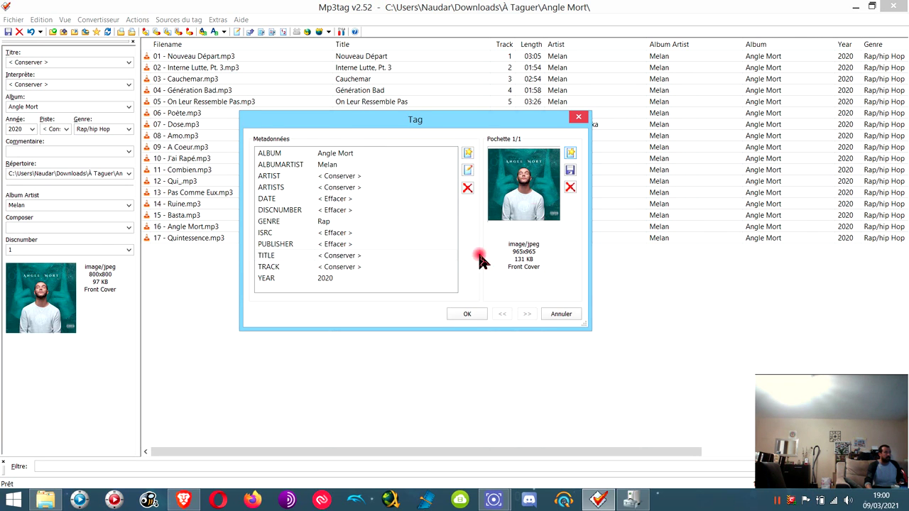
pyautogui.click(466, 314)
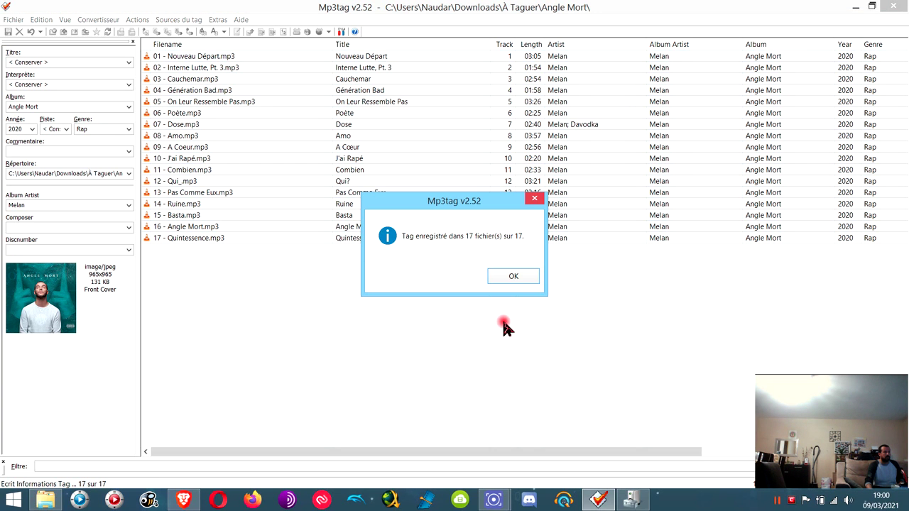
pyautogui.click(514, 277)
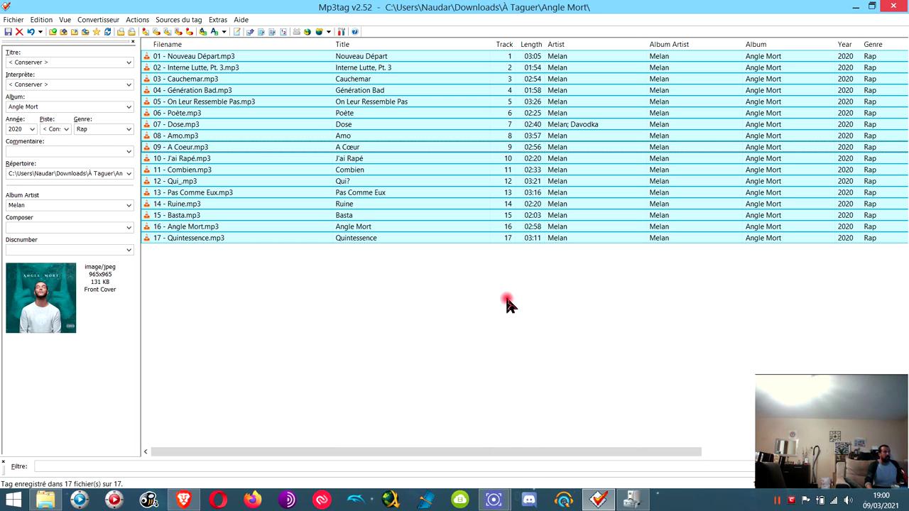
# Clear the ARTISTS field in the extended tags of all tracks and save the change
pyautogui.click(236, 31)
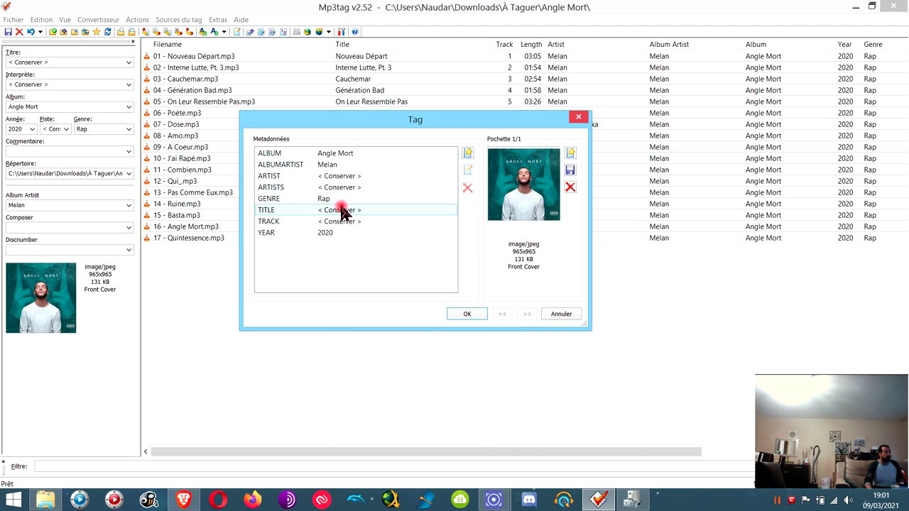
pyautogui.click(346, 189)
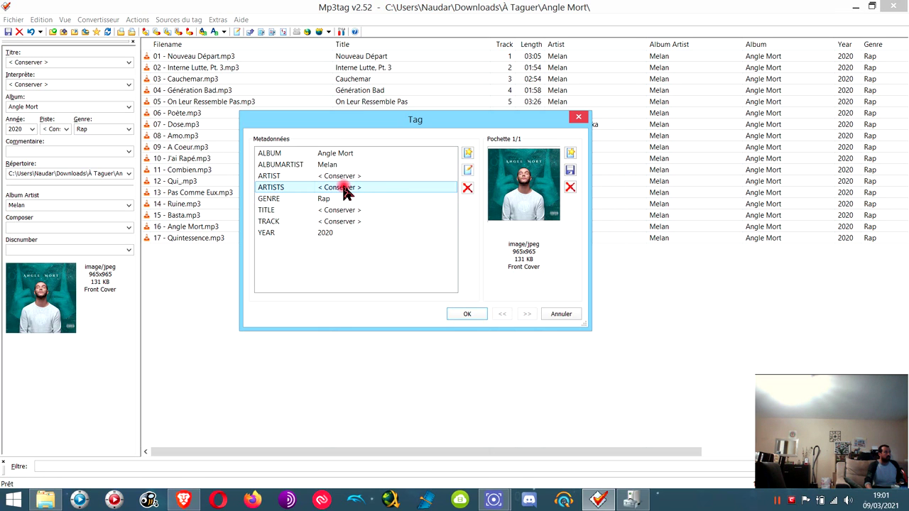
pyautogui.click(468, 187)
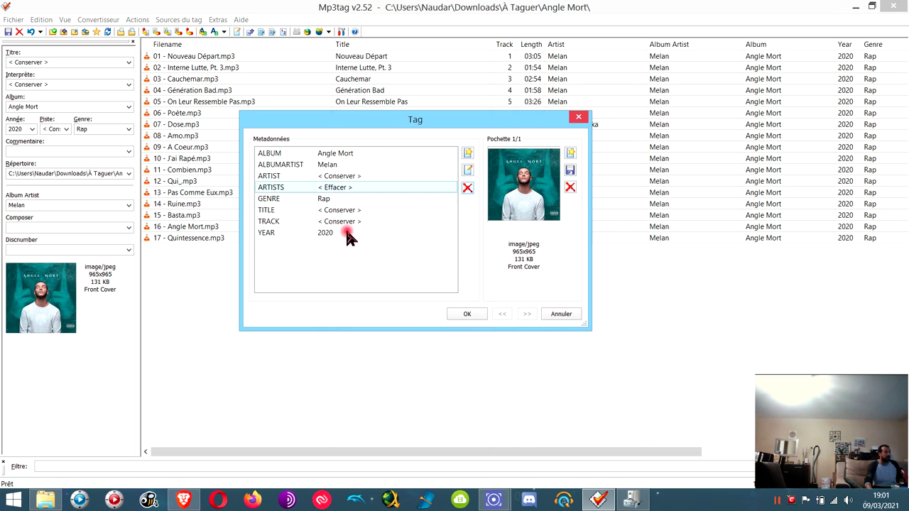
pyautogui.click(468, 314)
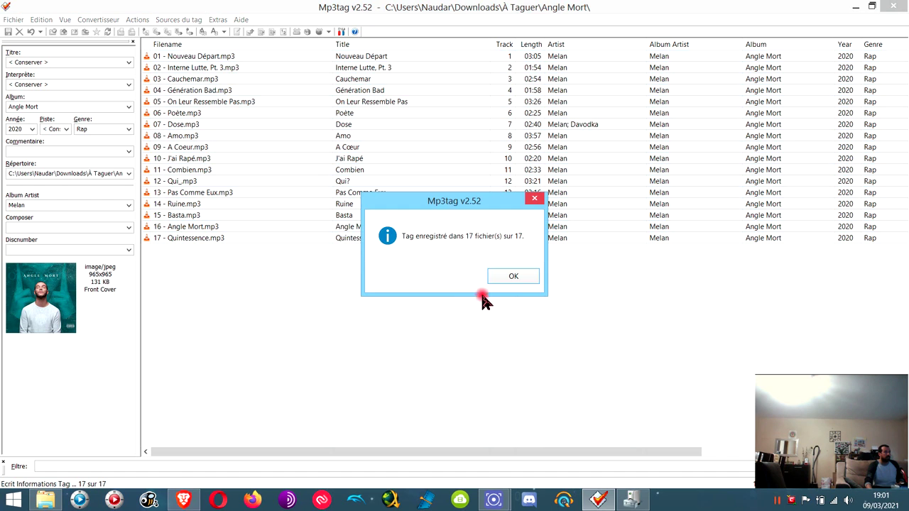
pyautogui.click(509, 278)
# Check the remaining extended tag fields of all tracks and close the dialog
pyautogui.click(235, 32)
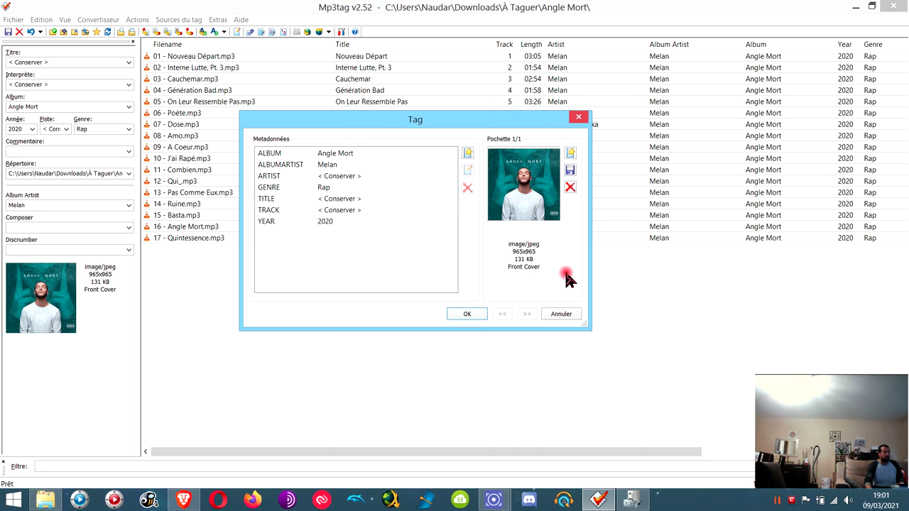
pyautogui.click(458, 315)
pyautogui.click(514, 278)
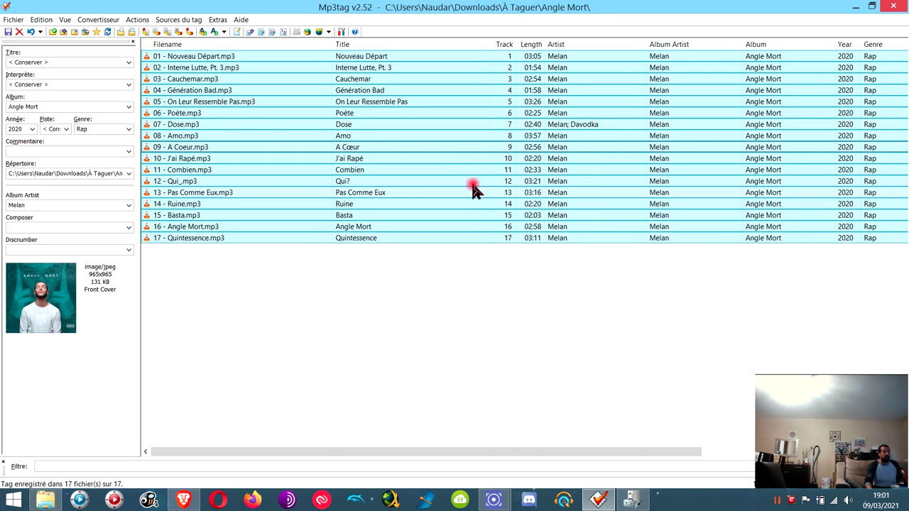
# Rename all the files from their tags with the format $num(%track%,2) - %artist% - %title%
pyautogui.rightClick(435, 137)
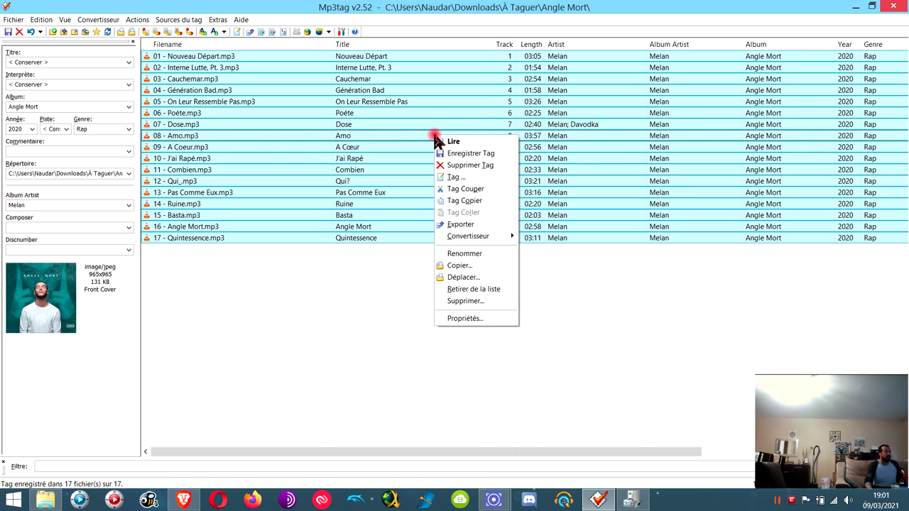
pyautogui.moveTo(488, 238)
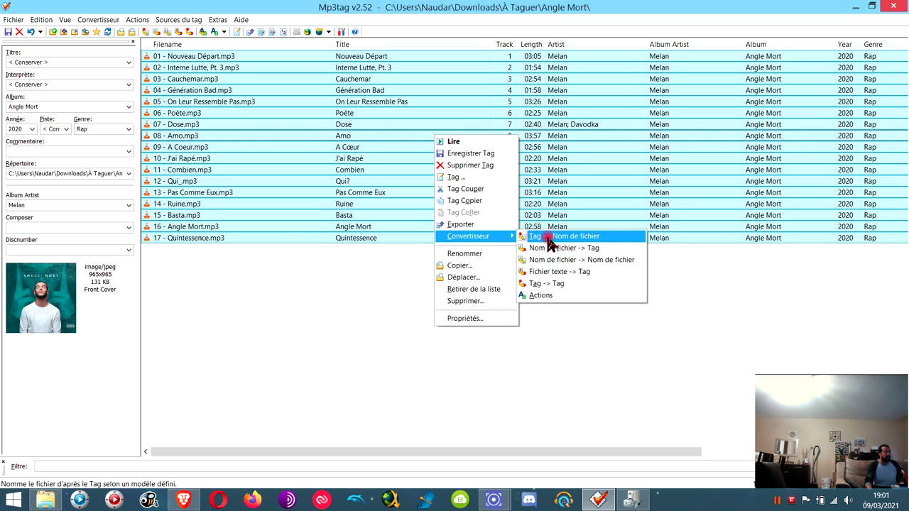
pyautogui.click(556, 237)
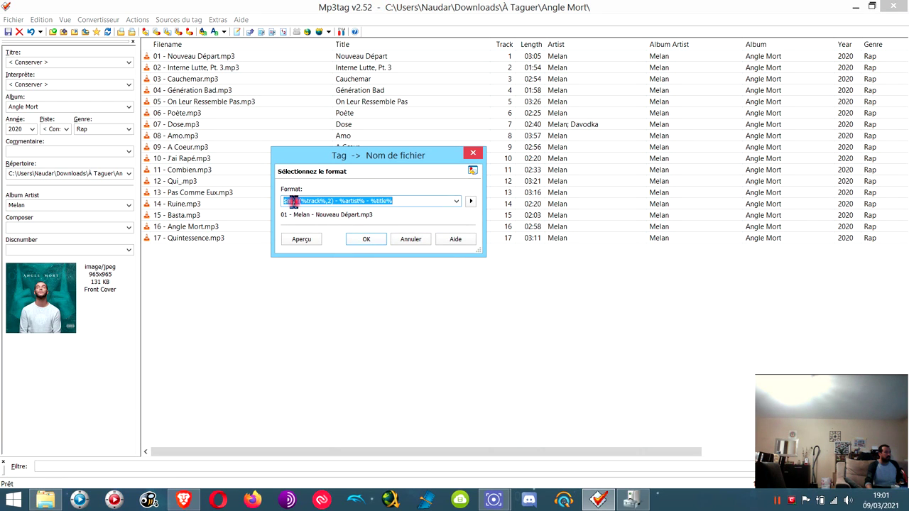
pyautogui.click(359, 240)
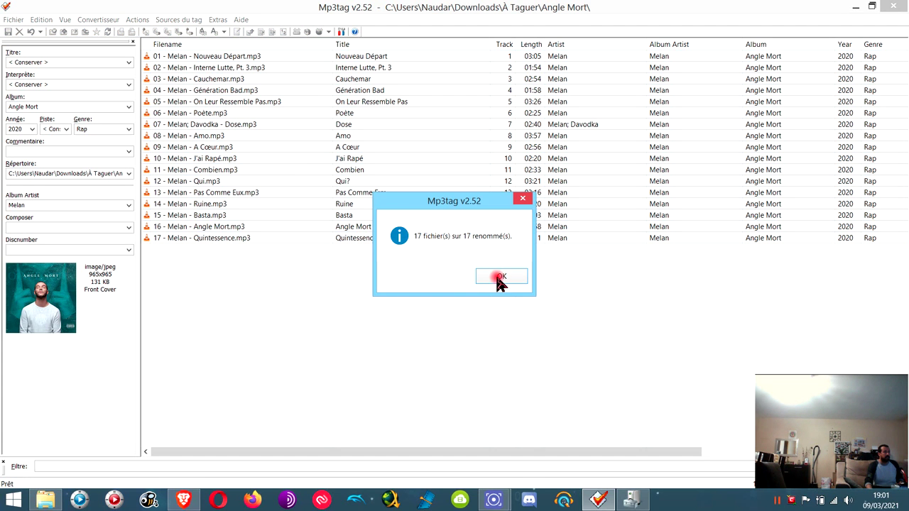
pyautogui.click(500, 277)
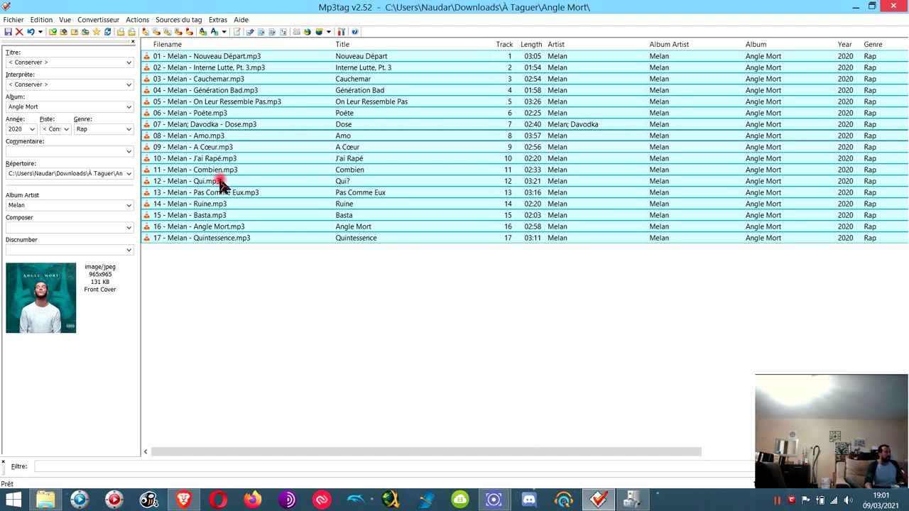
# Reselect all the renamed tracks and review their extended tags once more
pyautogui.click(416, 320)
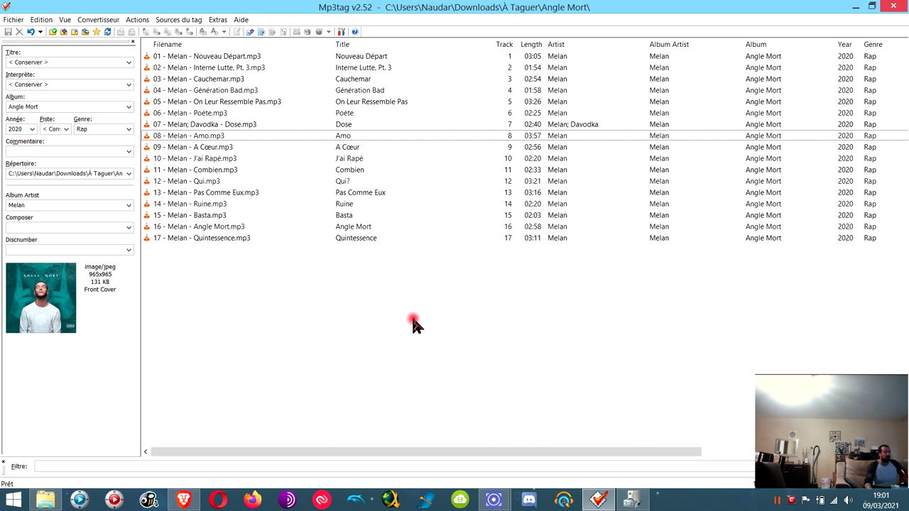
pyautogui.moveTo(399, 301); pyautogui.dragTo(355, 55)
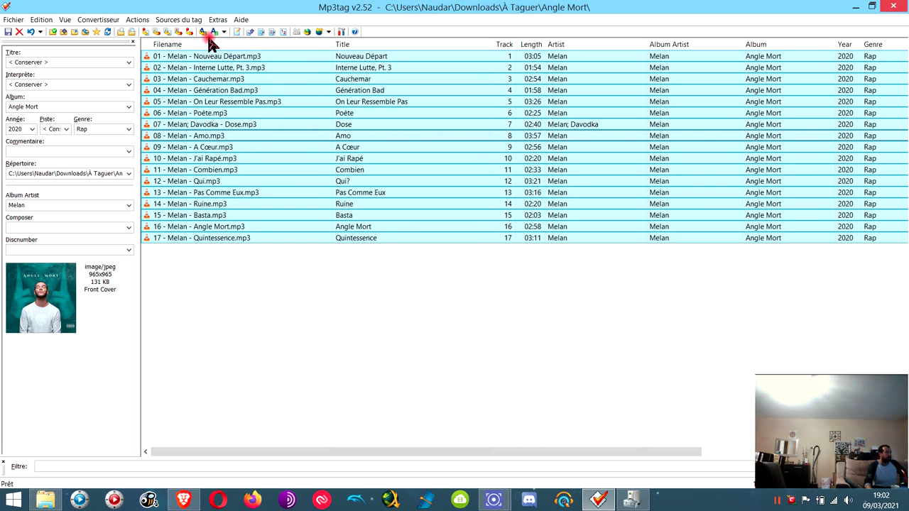
pyautogui.click(235, 31)
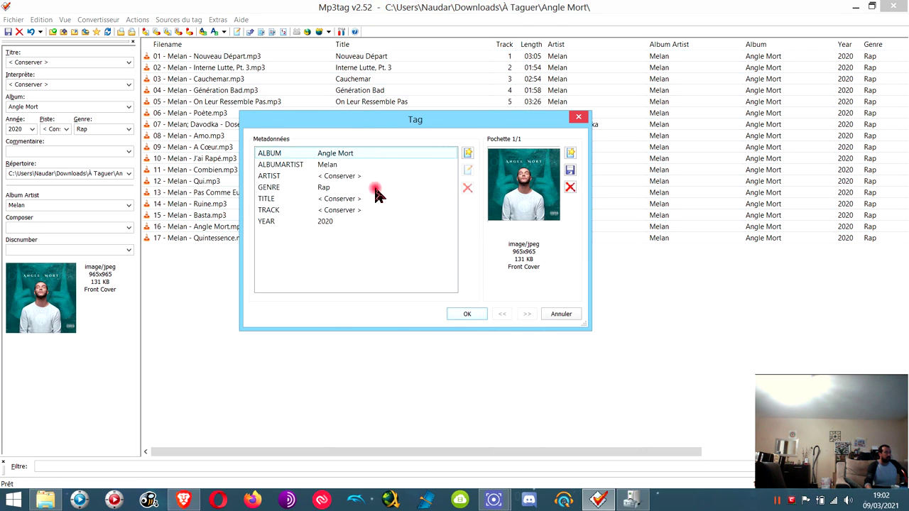
pyautogui.click(467, 314)
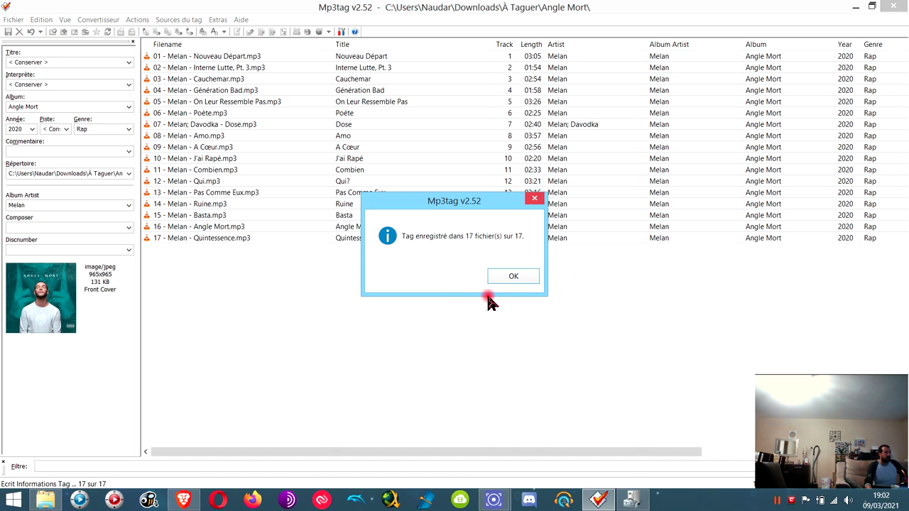
pyautogui.click(506, 281)
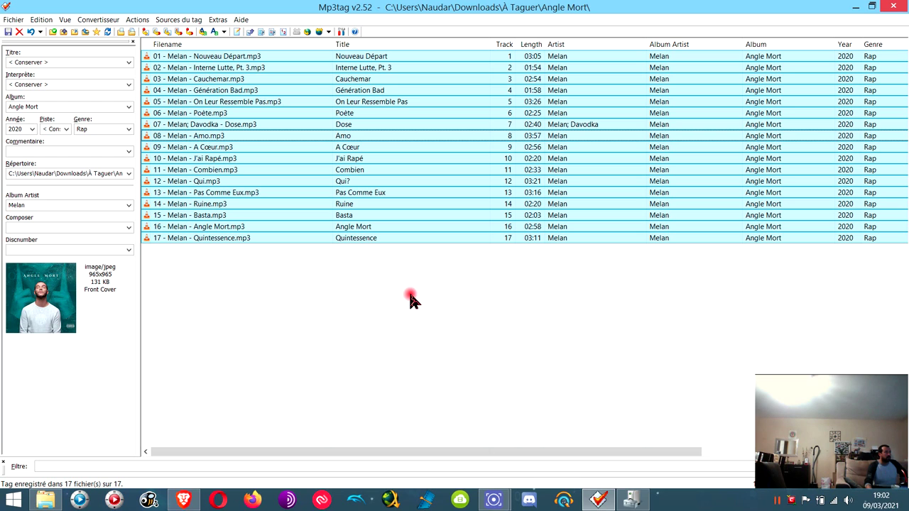
# Remove all the selected Angle Mort tracks from the file list without deleting the files
pyautogui.rightClick(425, 168)
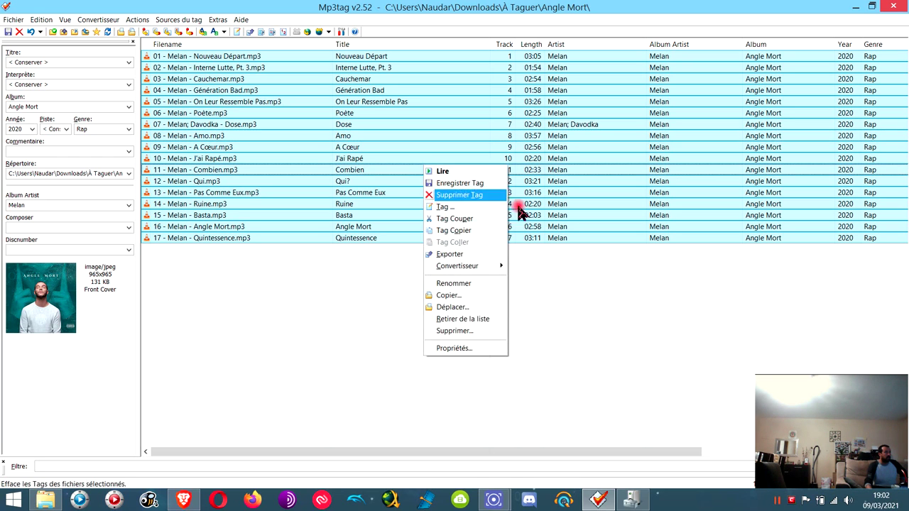
pyautogui.click(475, 320)
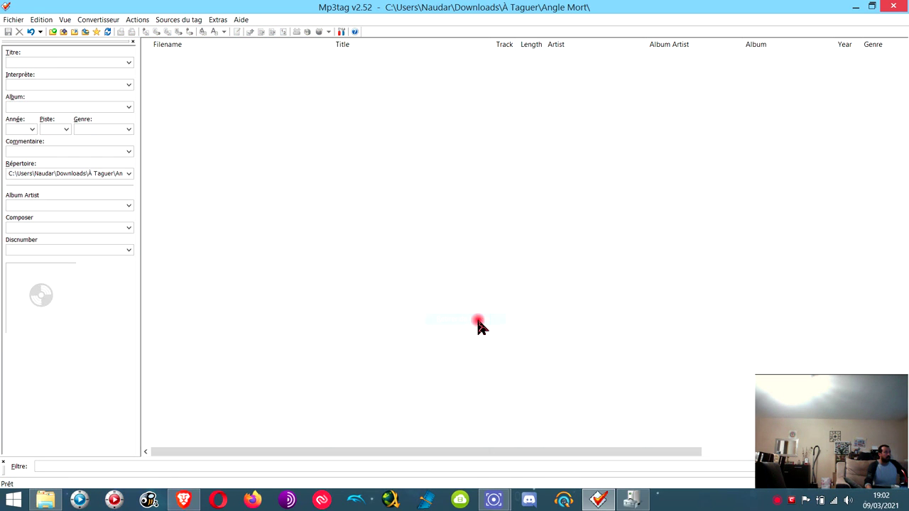
pyautogui.click(64, 33)
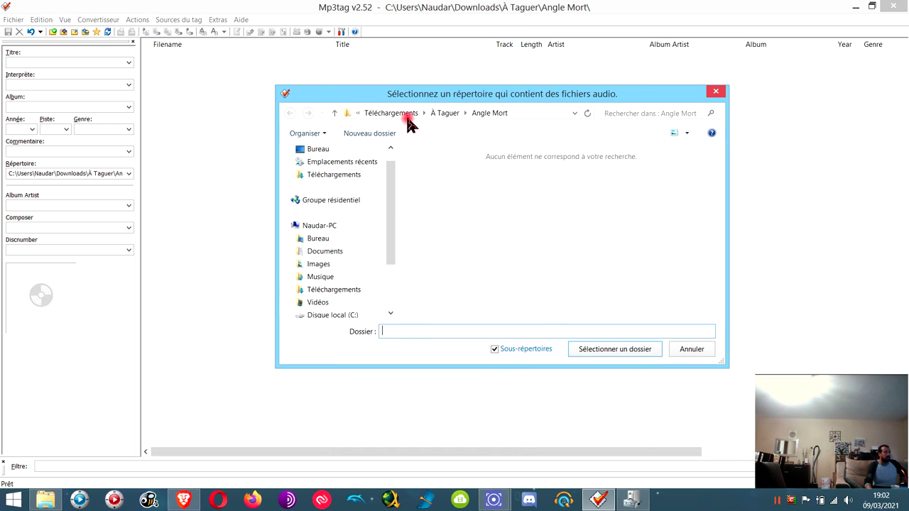
pyautogui.click(443, 114)
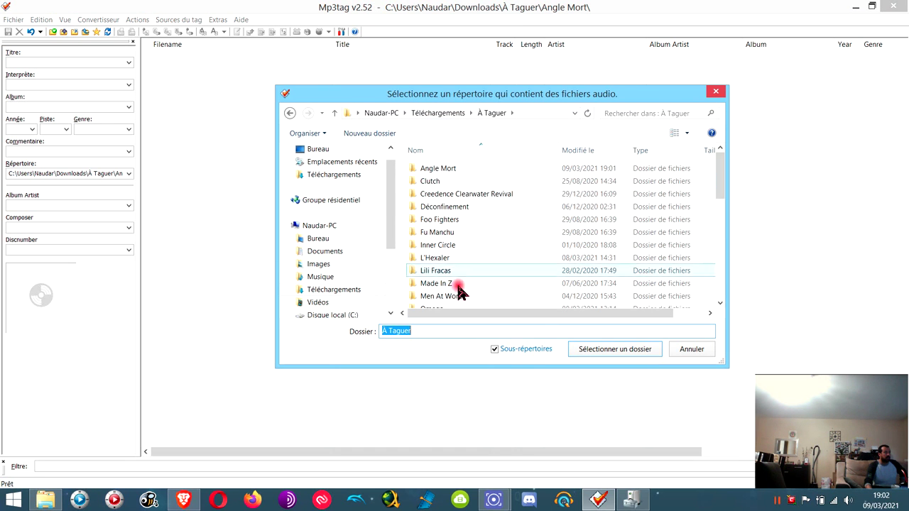
pyautogui.click(694, 349)
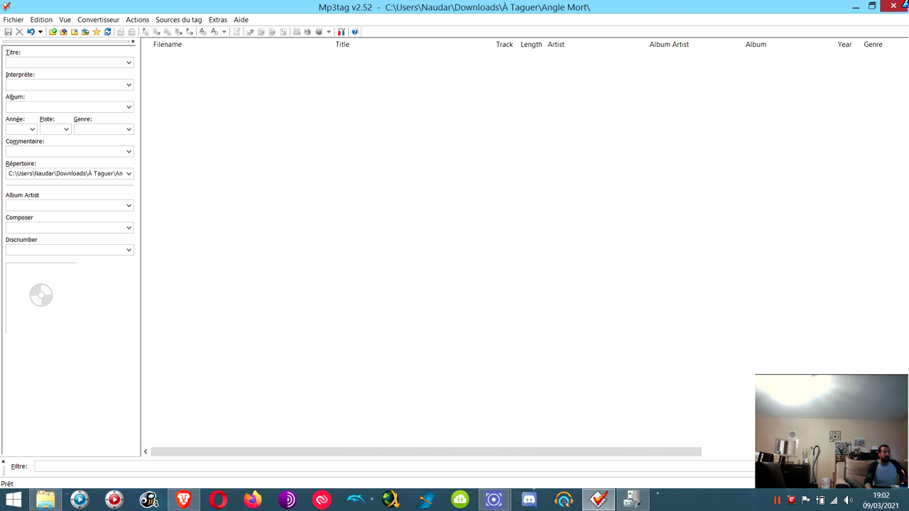
# Close Mp3tag and open MusicBee
pyautogui.click(902, 6)
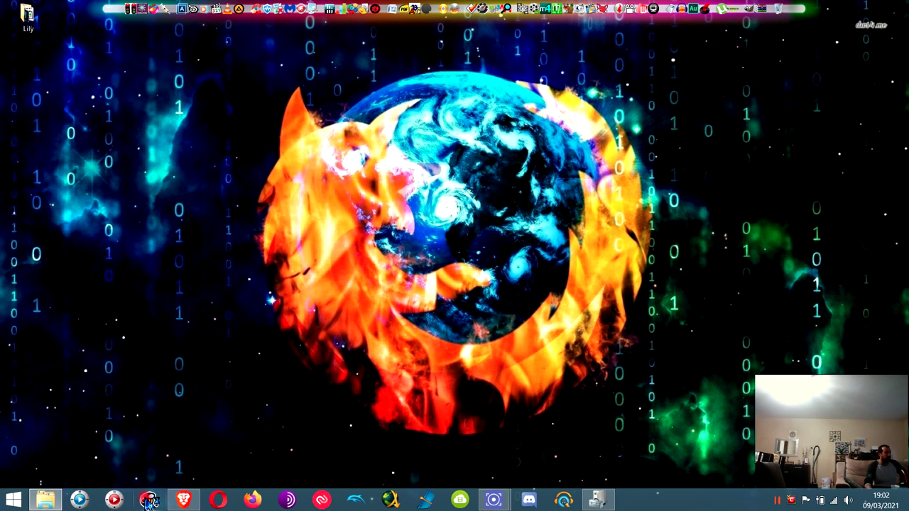
pyautogui.click(150, 501)
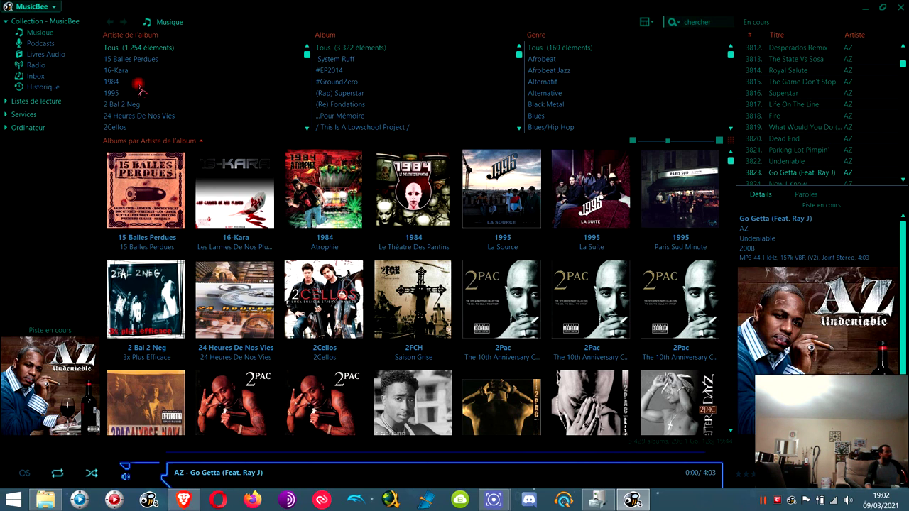
# Filter the music library by album artists such as 15 Balles Perdues and 1984, browse all the albums again and close MusicBee
pyautogui.click(120, 70)
pyautogui.click(122, 59)
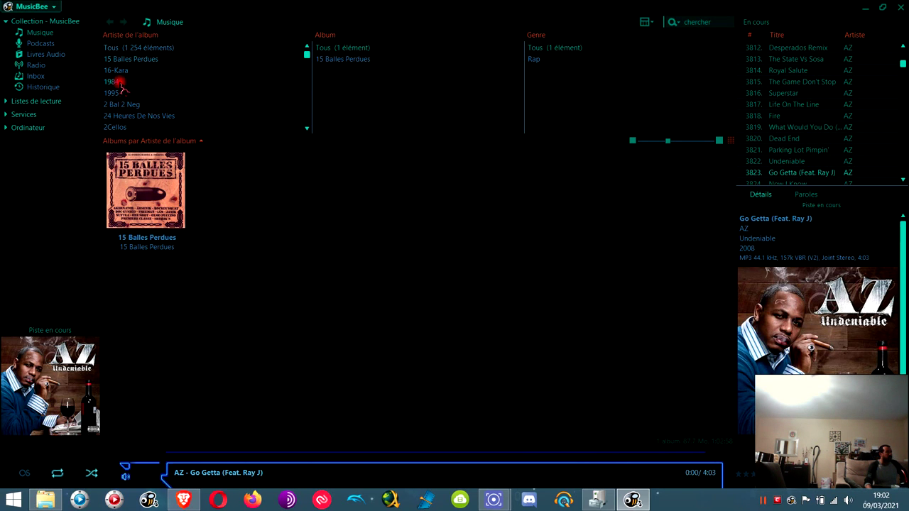
pyautogui.click(117, 82)
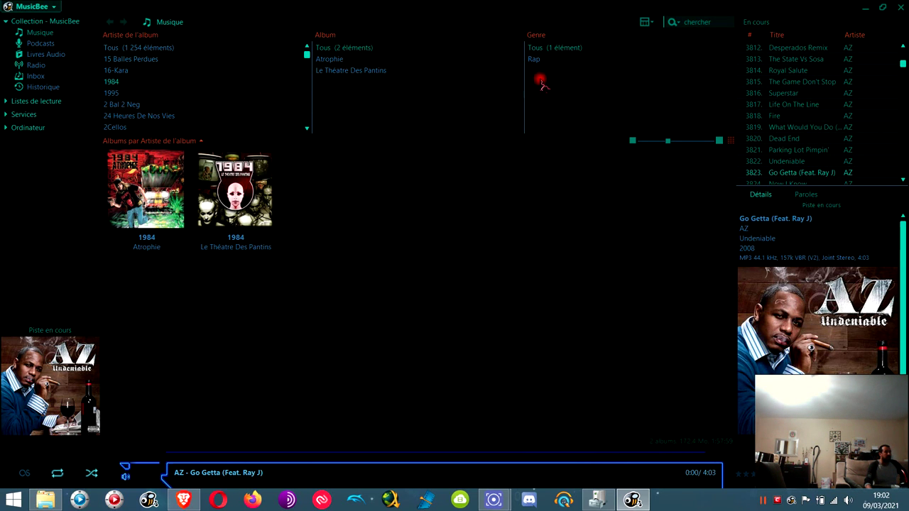
pyautogui.click(145, 49)
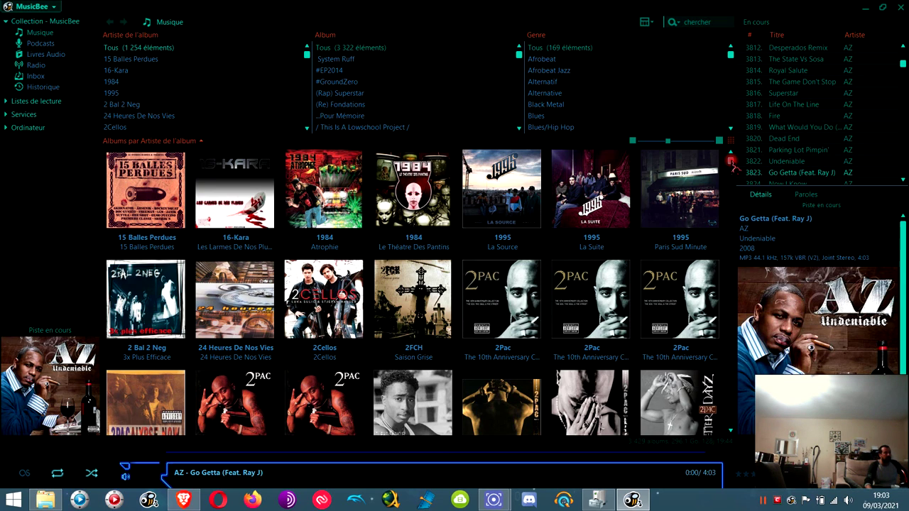
pyautogui.moveTo(731, 162); pyautogui.dragTo(731, 157)
pyautogui.click(900, 8)
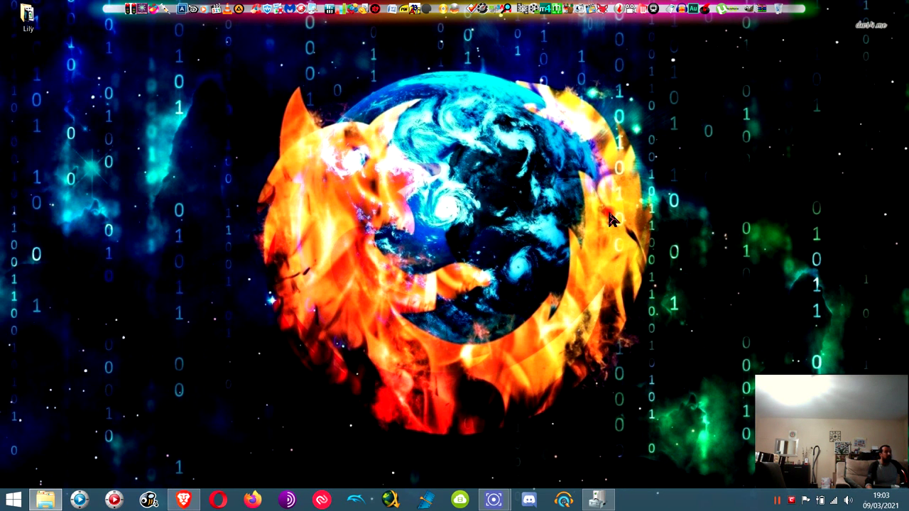